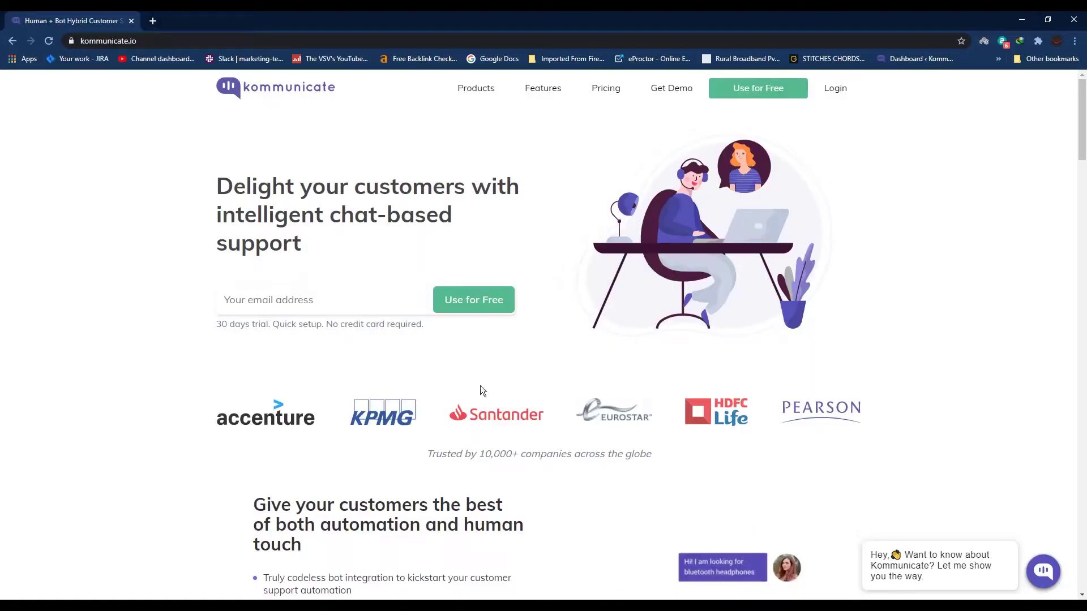
# Step: Through the support bot's Product Tour, ask 'tell me about pricing' and mark the answer helpful
pyautogui.click(1052, 560)
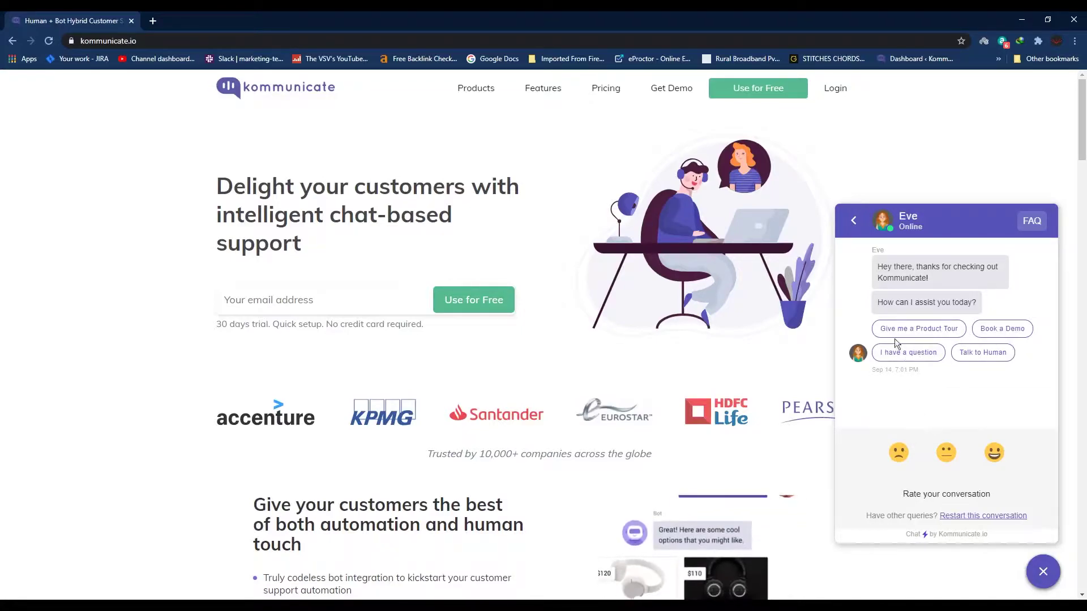
pyautogui.click(931, 332)
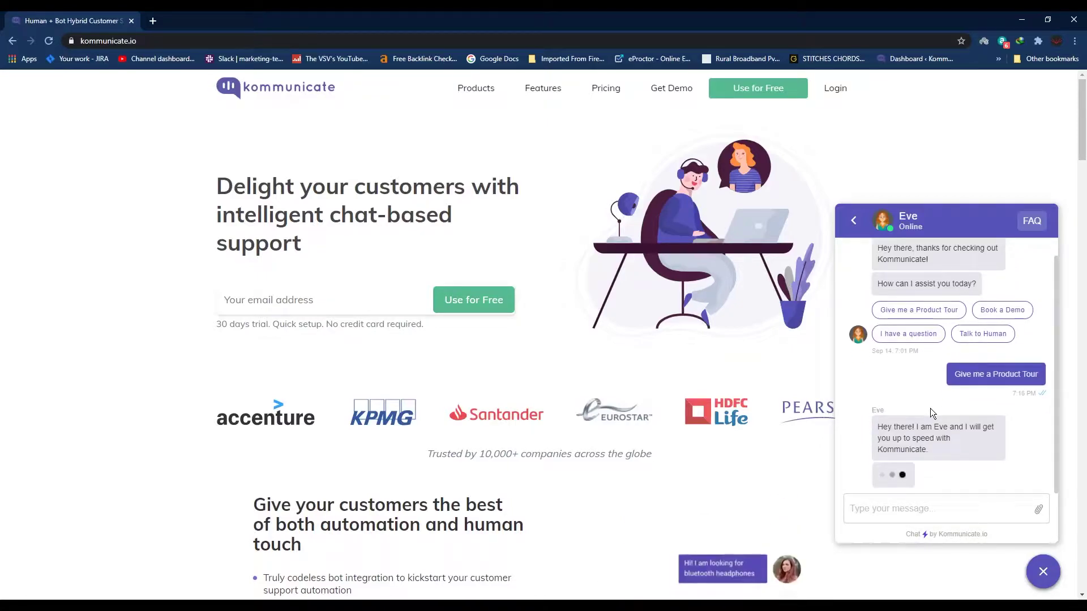
pyautogui.click(904, 507)
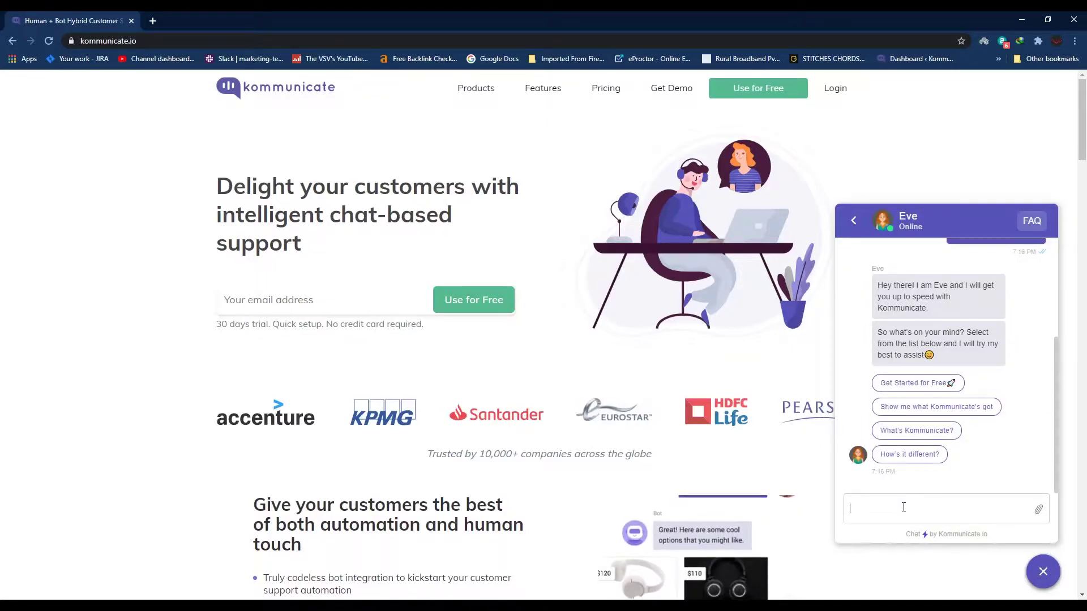
pyautogui.write('tell me about')
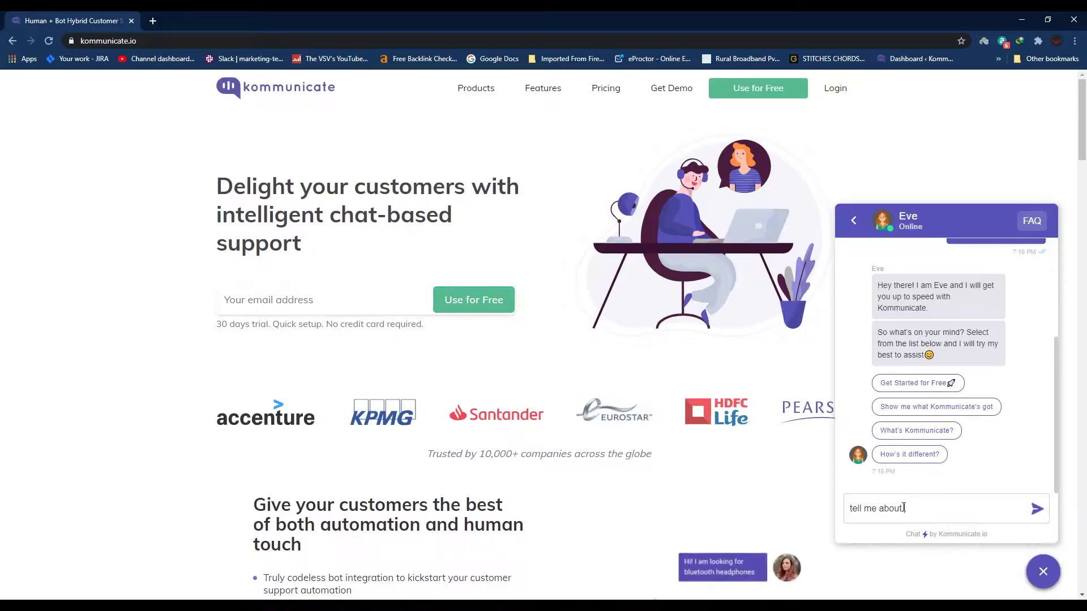
pyautogui.write(' pricing')
pyautogui.press('Return')
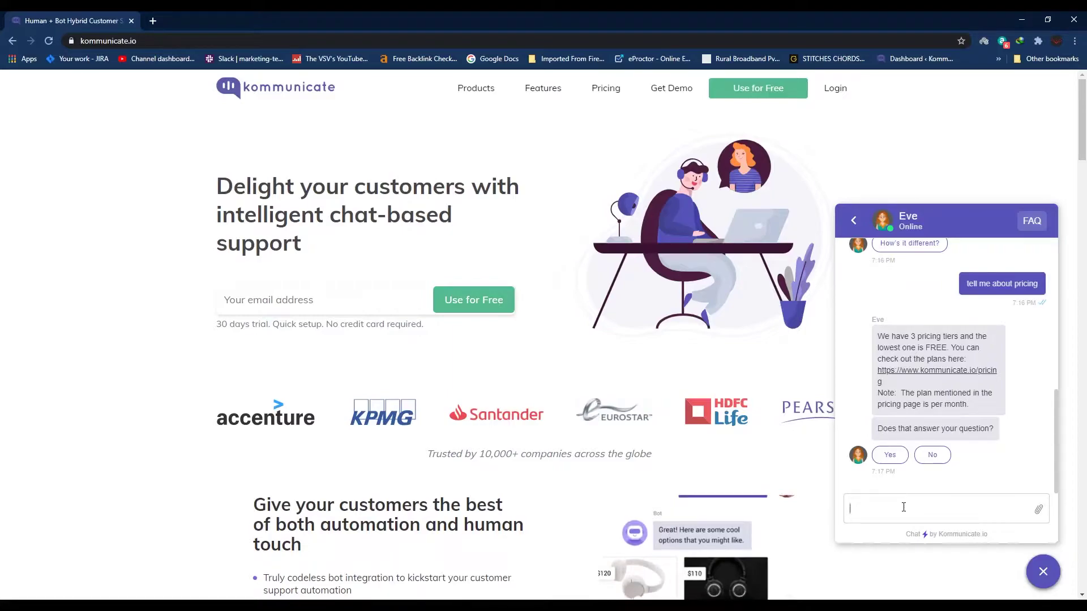
pyautogui.click(899, 453)
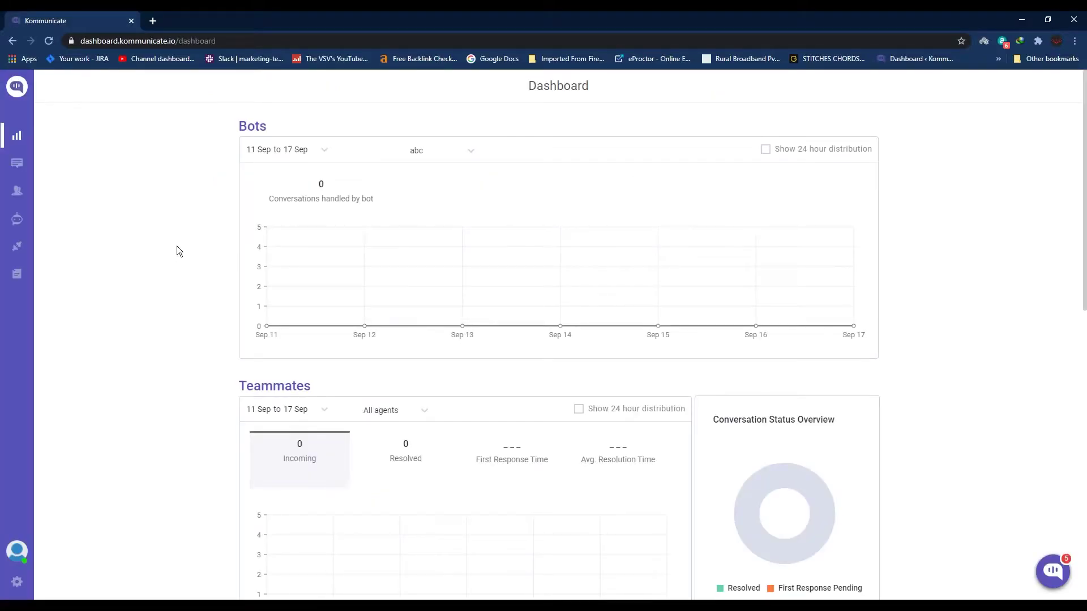
# Step: Start a Kompose bot integration and name the bot 'Kompose'
pyautogui.click(18, 221)
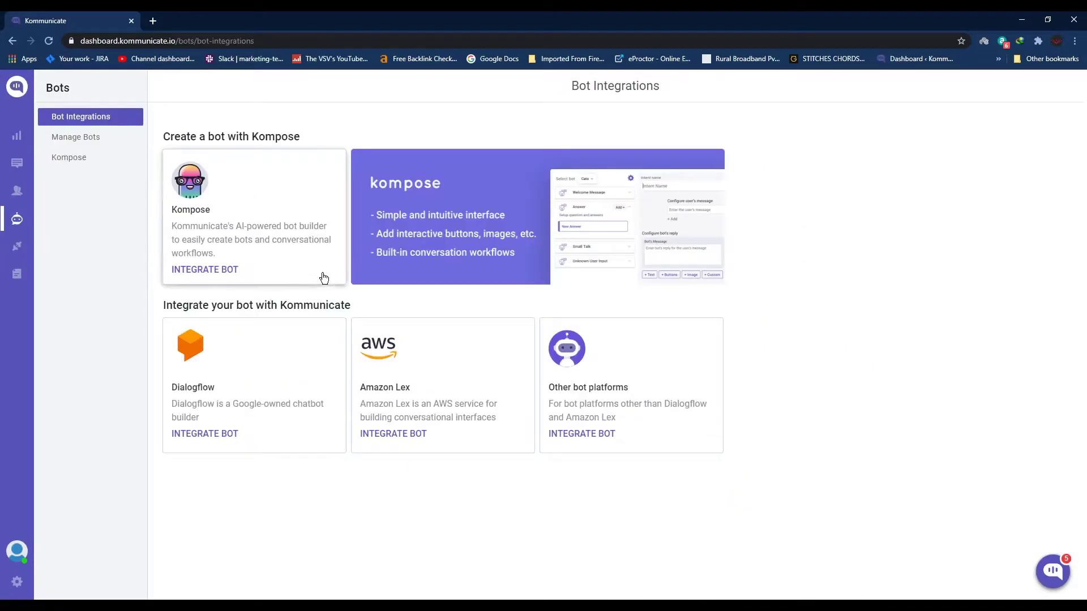
pyautogui.click(225, 270)
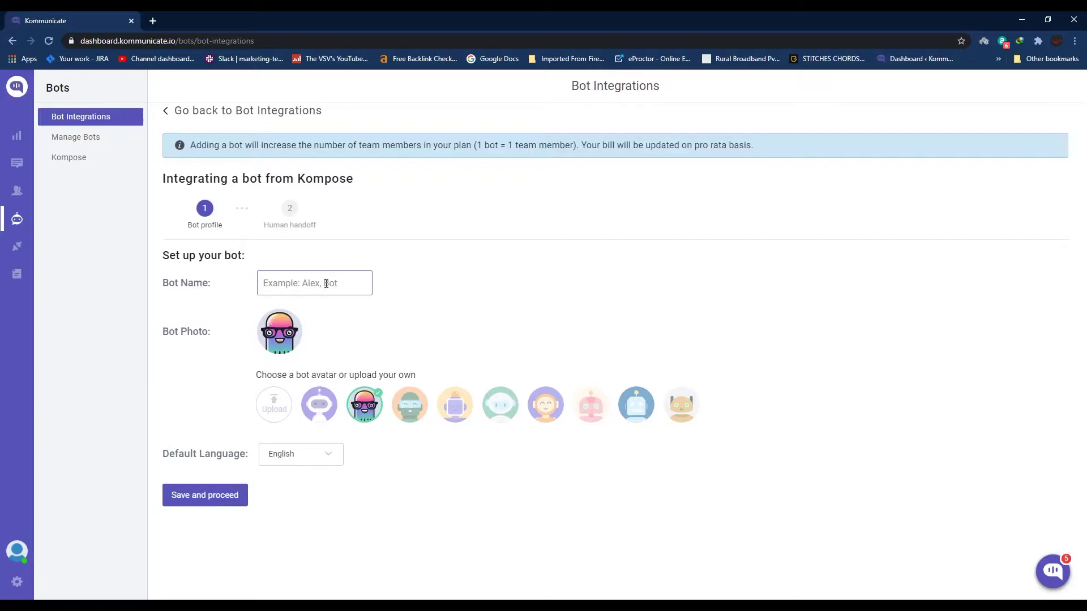
pyautogui.click(326, 283)
pyautogui.write('Kompose')
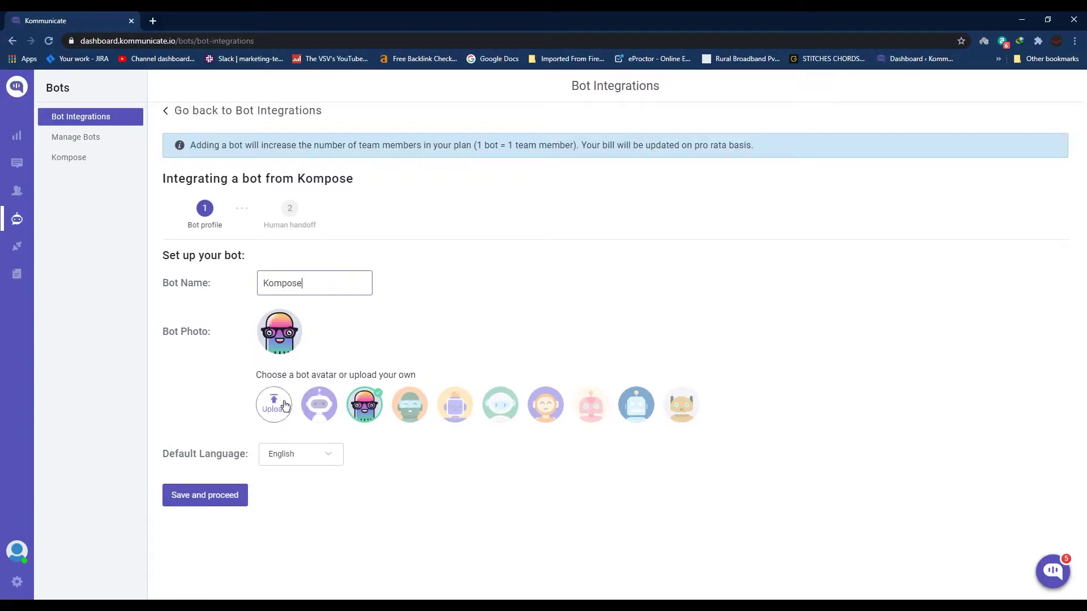
# Step: Keep English as the bot's default language and save the bot profile
pyautogui.click(328, 456)
pyautogui.scroll(-3, 320, 429)
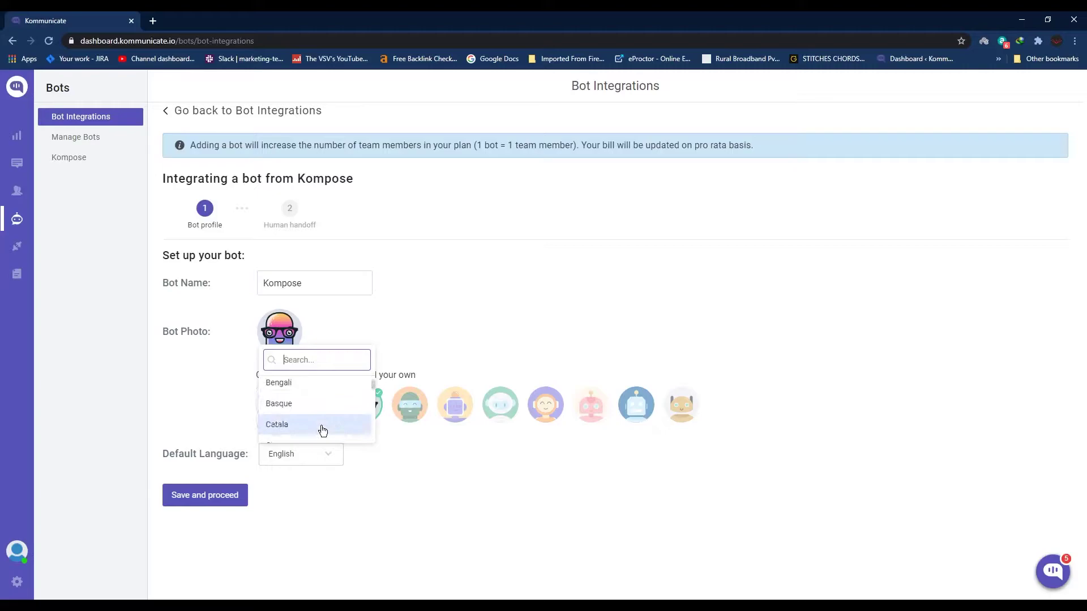
pyautogui.scroll(3, 320, 429)
pyautogui.click(296, 476)
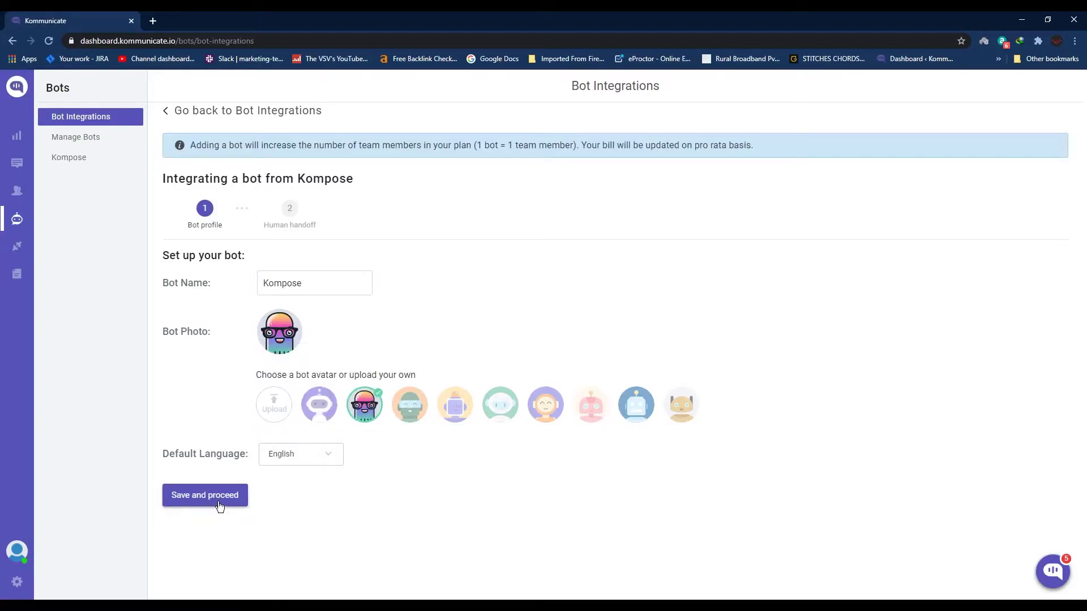
pyautogui.click(210, 500)
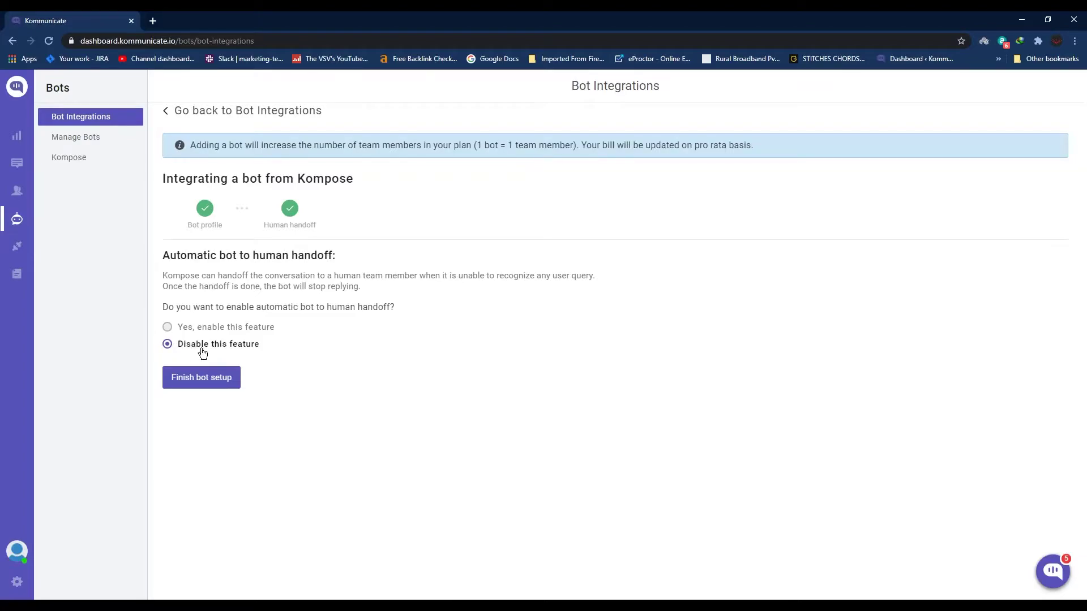
# Step: Finish the Kompose bot setup without human handoff and let it handle all conversations
pyautogui.click(218, 385)
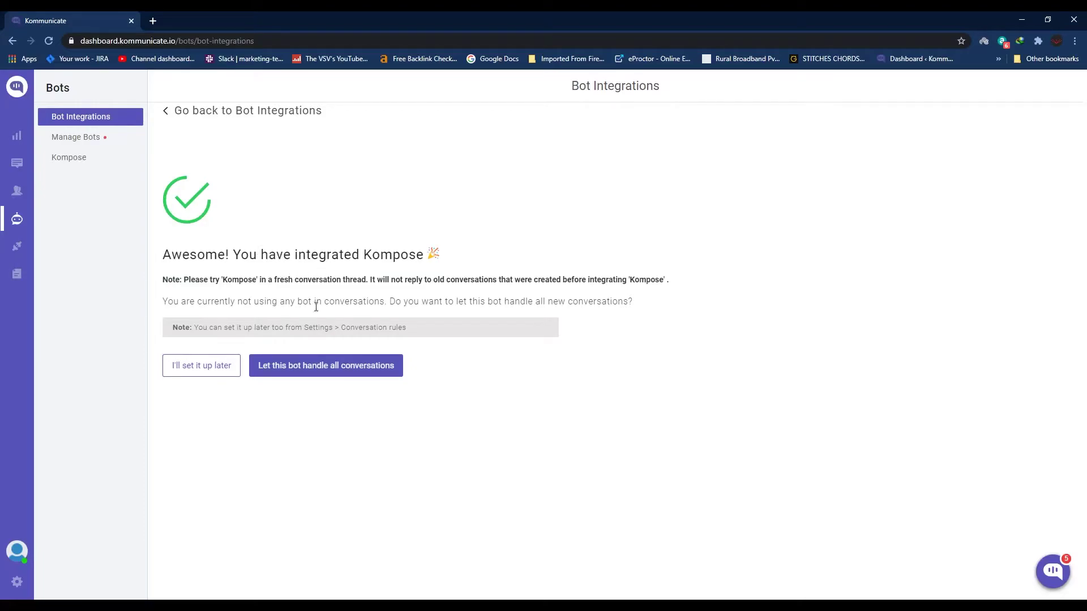
pyautogui.click(349, 373)
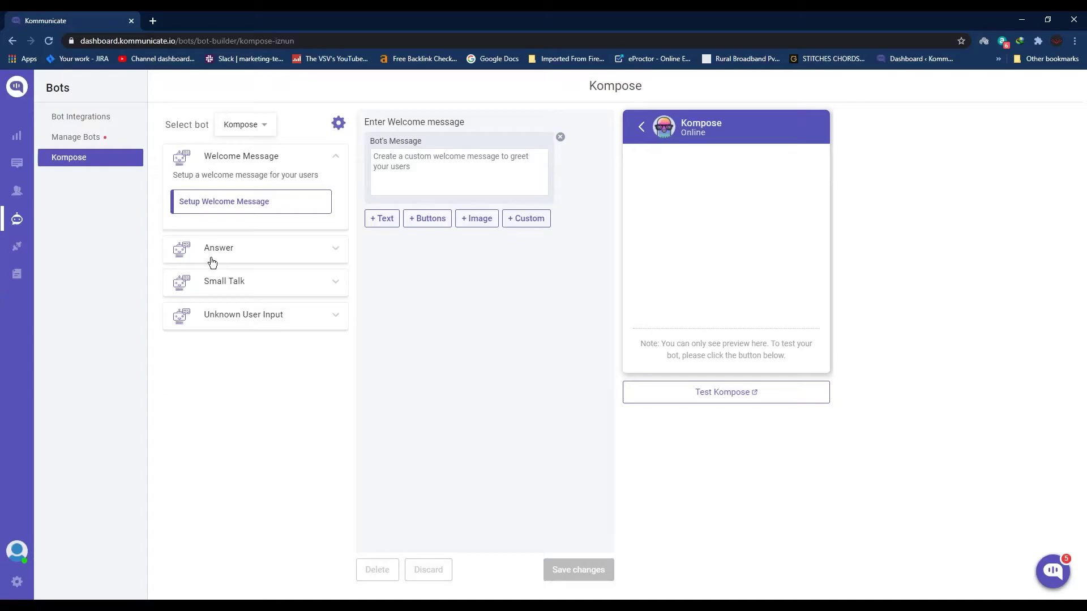
pyautogui.click(382, 218)
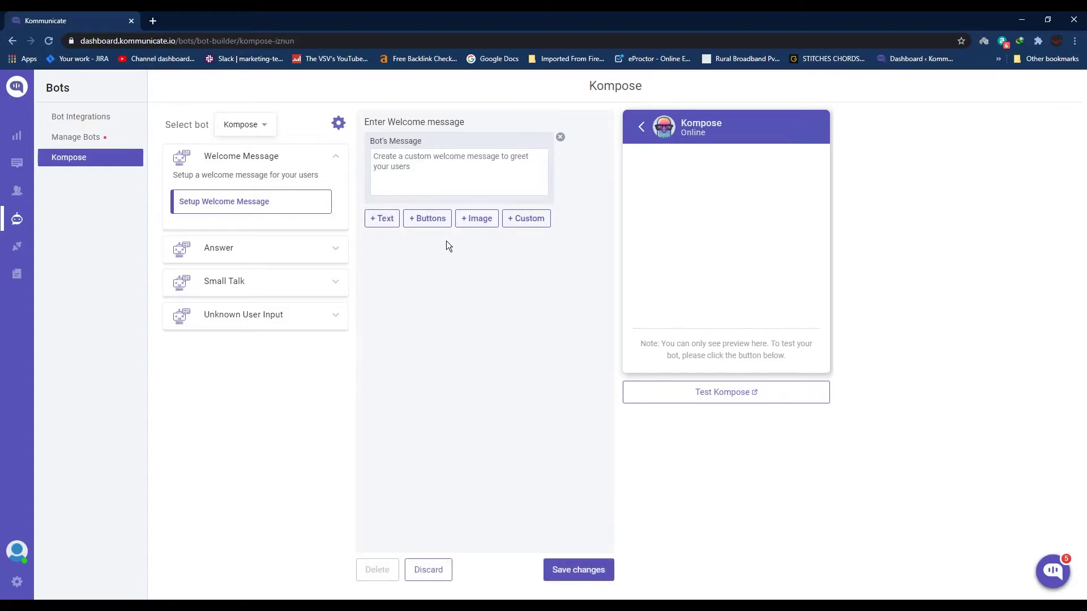
pyautogui.click(426, 220)
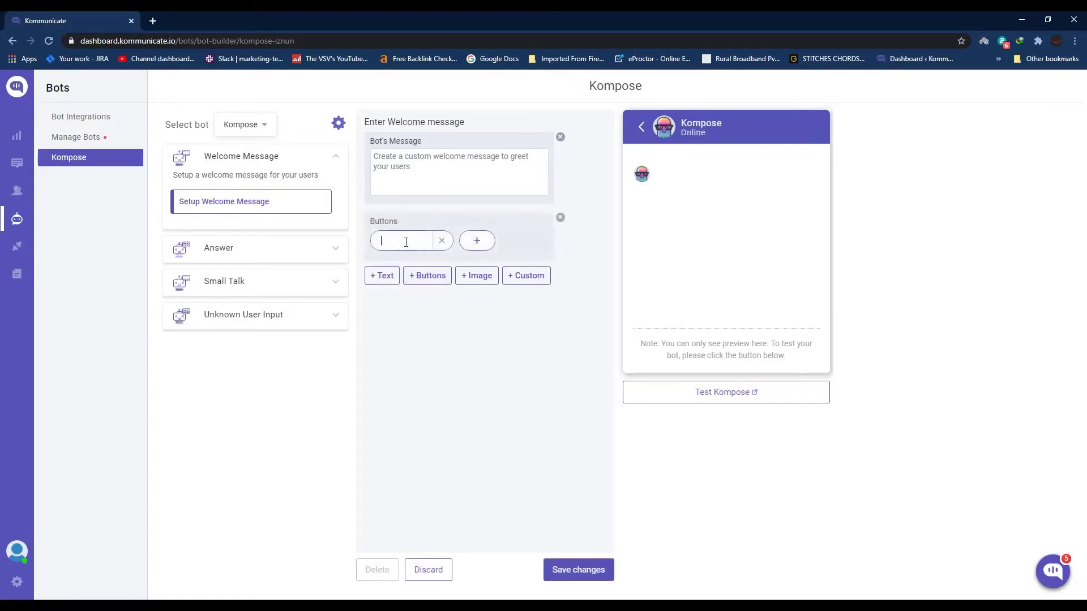
pyautogui.write('ghfhgfh')
pyautogui.click(560, 218)
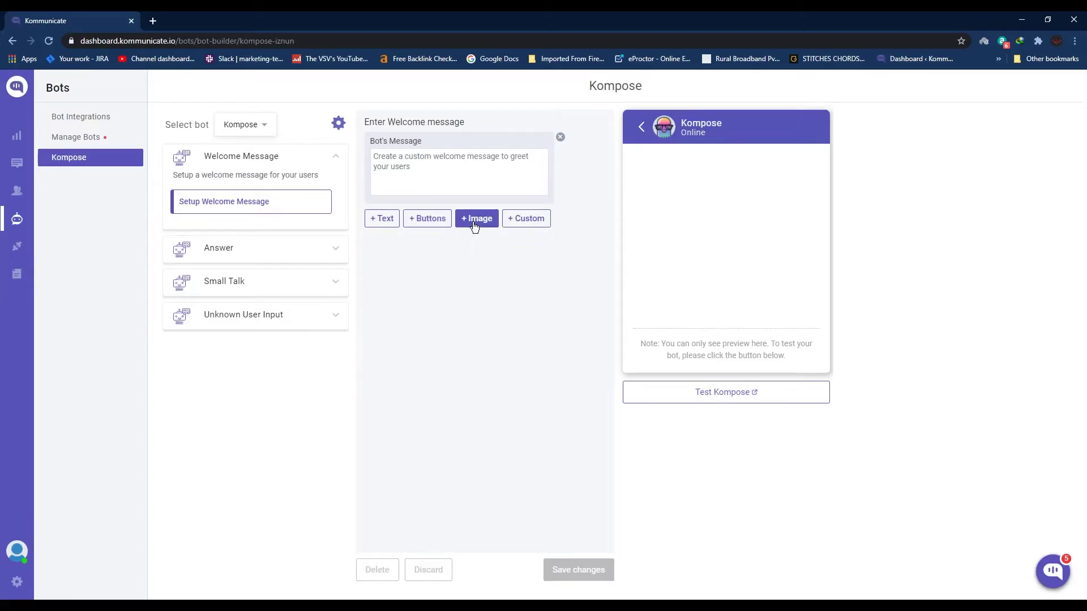
pyautogui.click(525, 219)
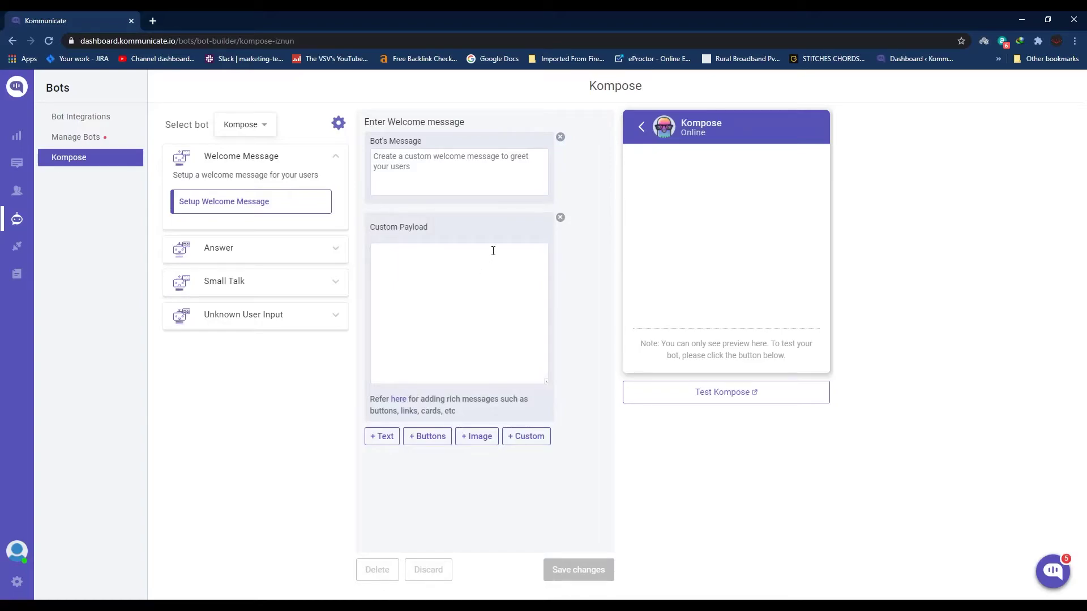
pyautogui.click(560, 217)
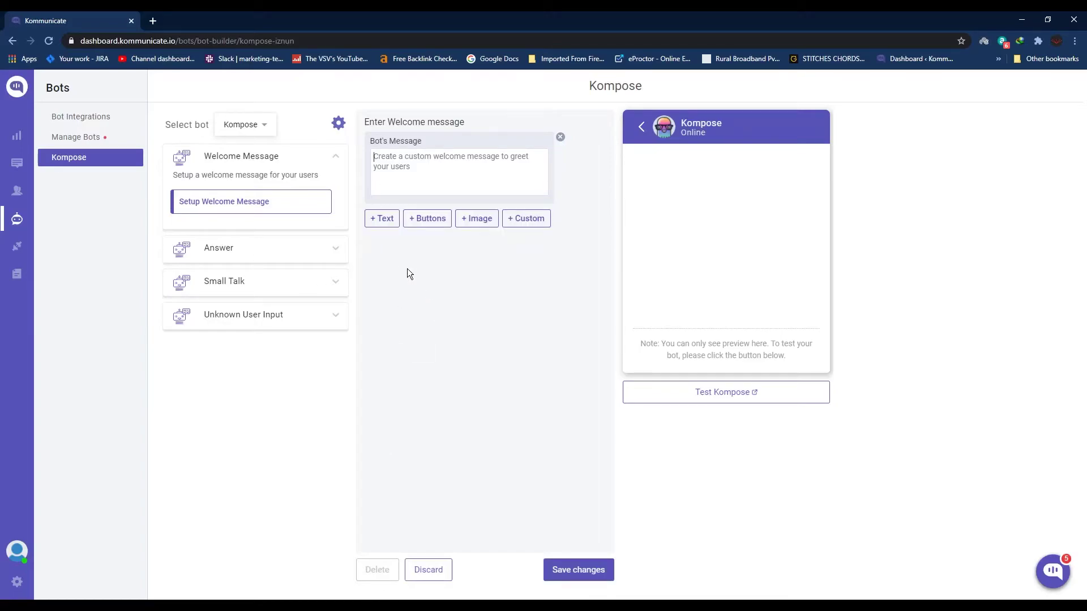
# Step: Add an answer intent 'Pricing' with the single user message 'How much does the basic plan cost?'
pyautogui.click(301, 262)
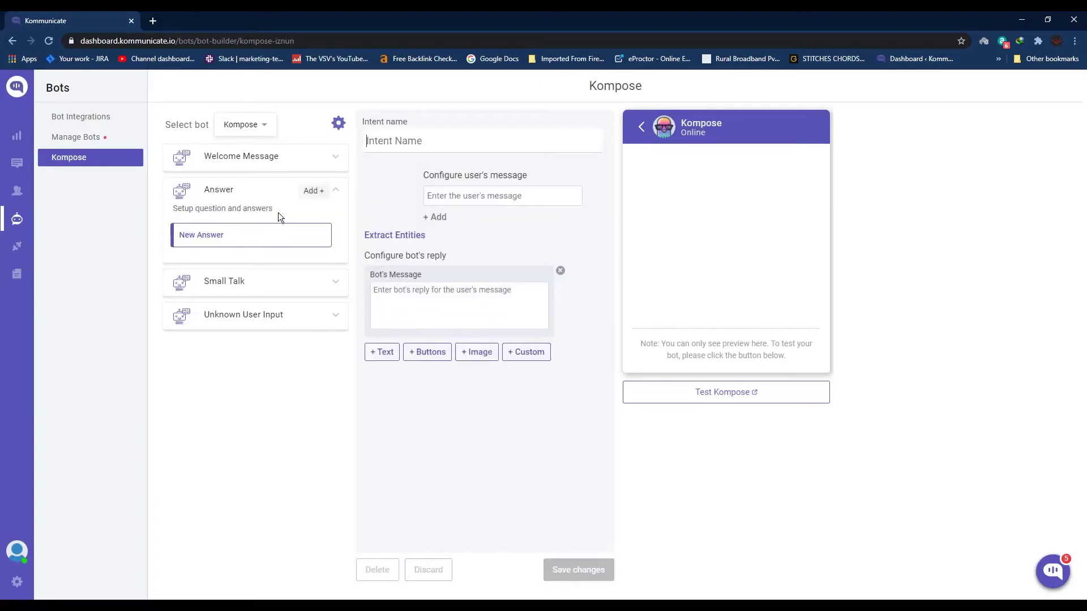
pyautogui.click(393, 142)
pyautogui.write('Pricing')
pyautogui.press('Tab')
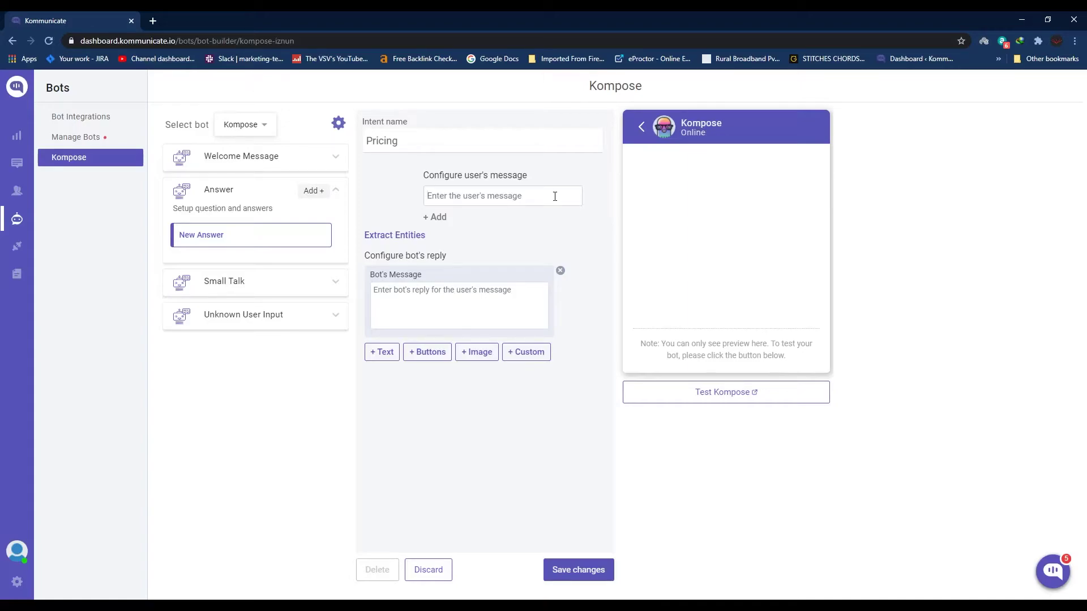
pyautogui.write('How much does the basic plan cost?')
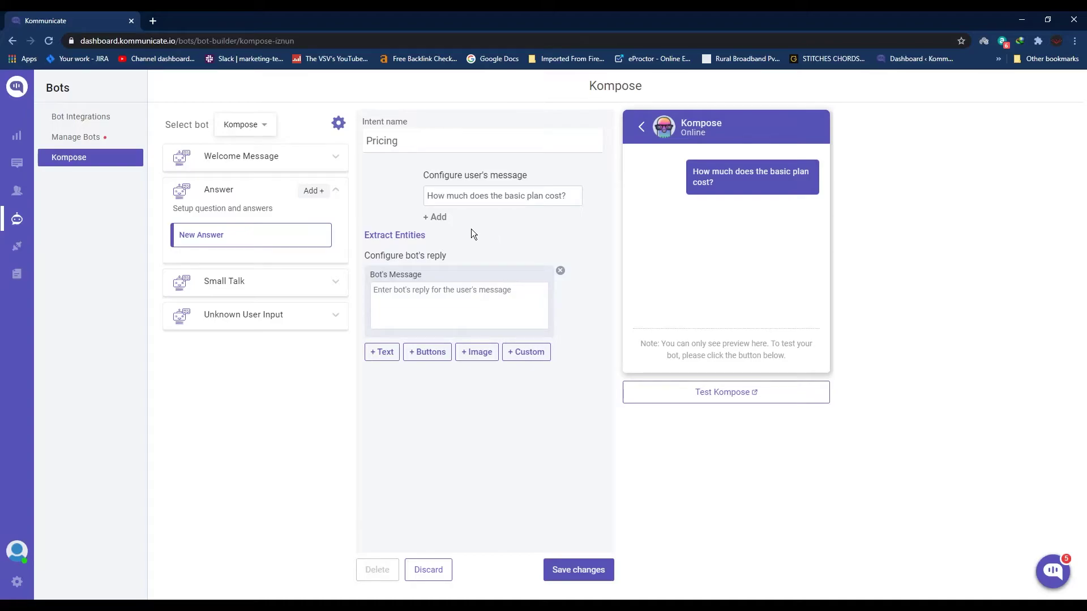
pyautogui.click(437, 220)
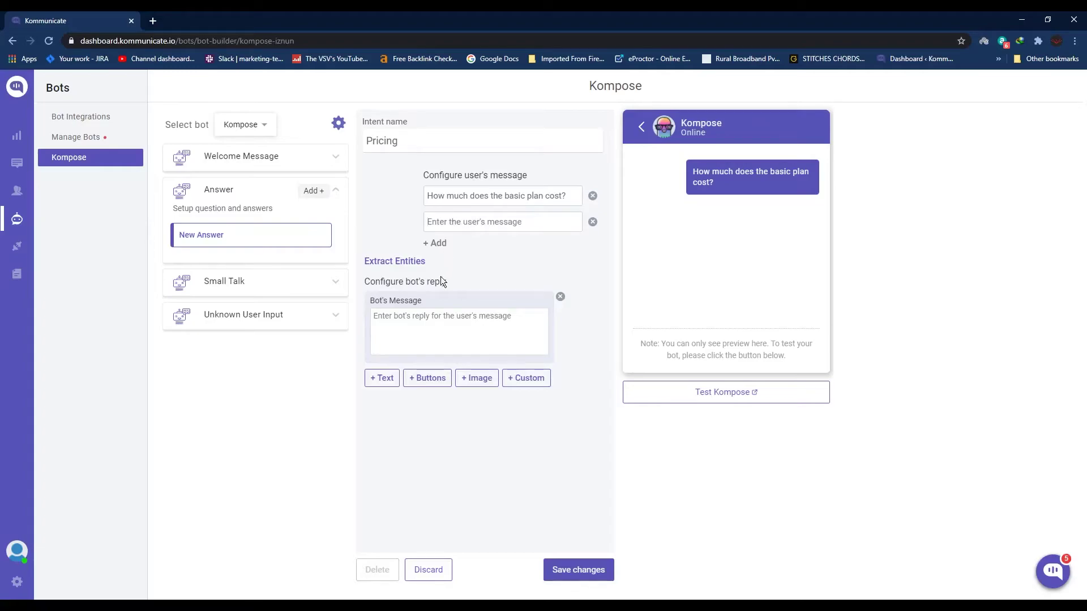
pyautogui.click(429, 296)
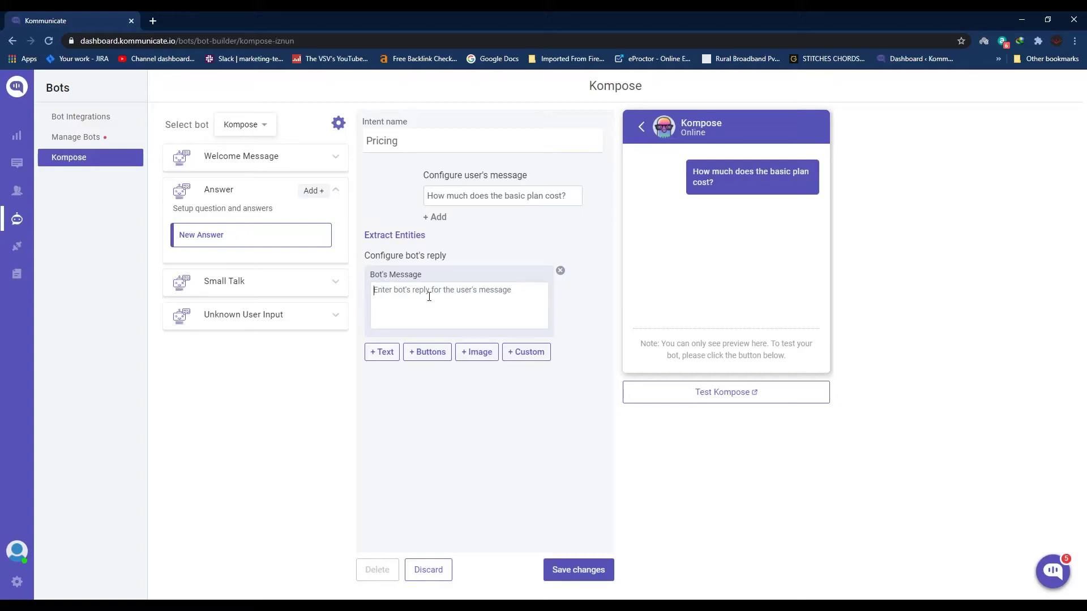
# Step: Give the Pricing reply the text 'Answer' and a 'Base Plan: Free' button, then save
pyautogui.click(429, 297)
pyautogui.click(427, 352)
pyautogui.write('Base')
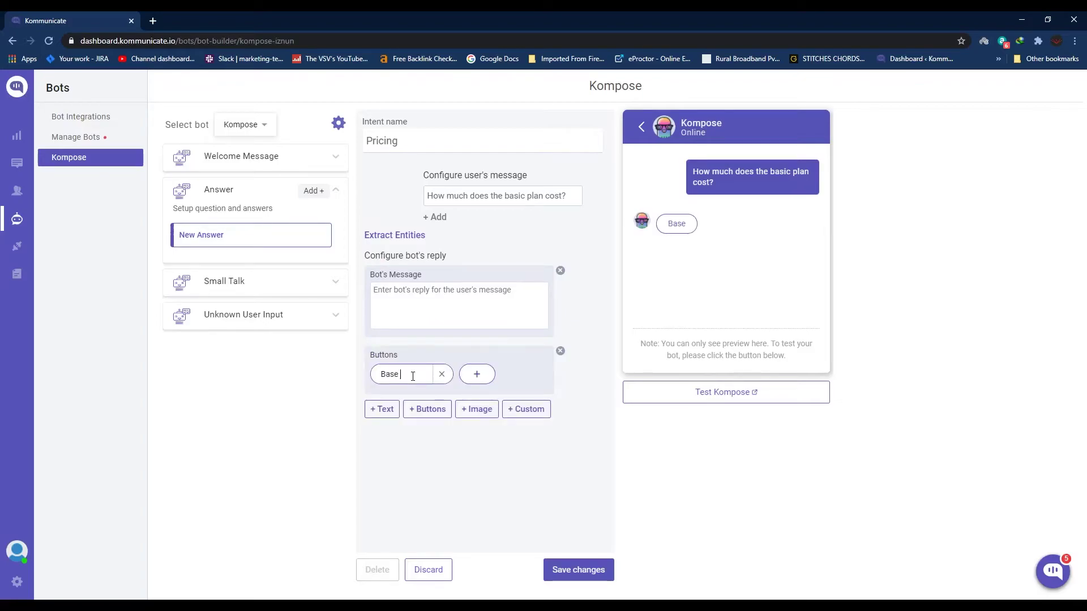
pyautogui.write(' Plan: Free')
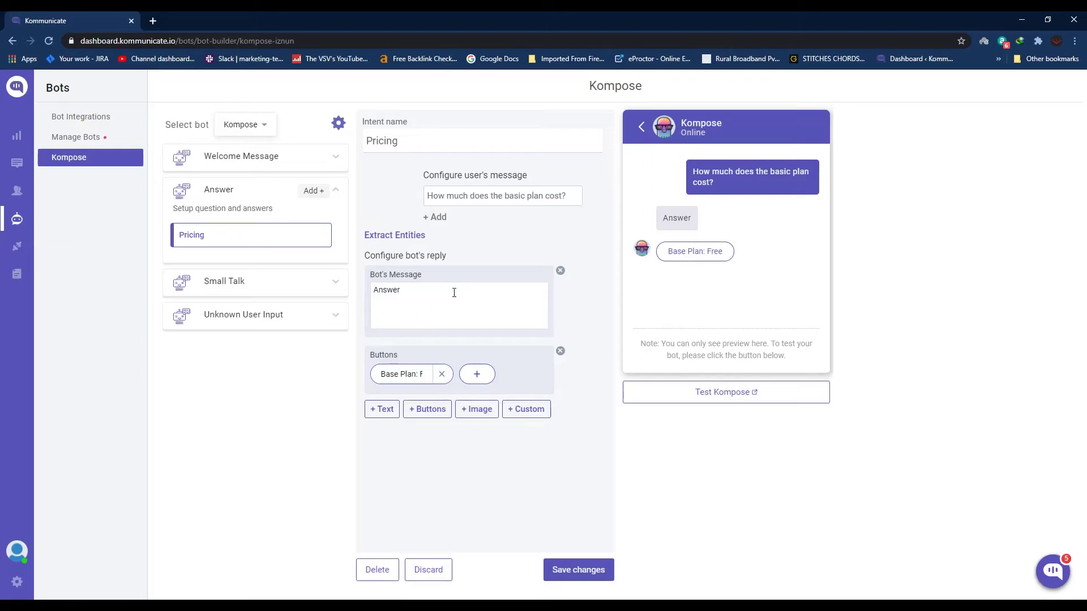
pyautogui.click(694, 287)
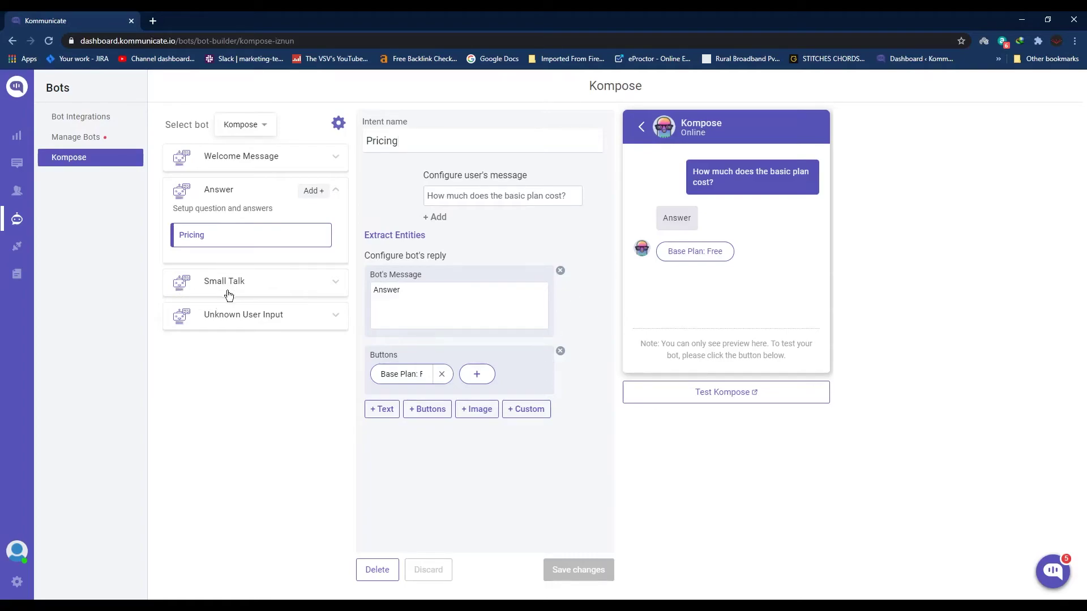
# Step: Open Small Talk and browse its built-in intents, such as 'say about you'
pyautogui.click(289, 290)
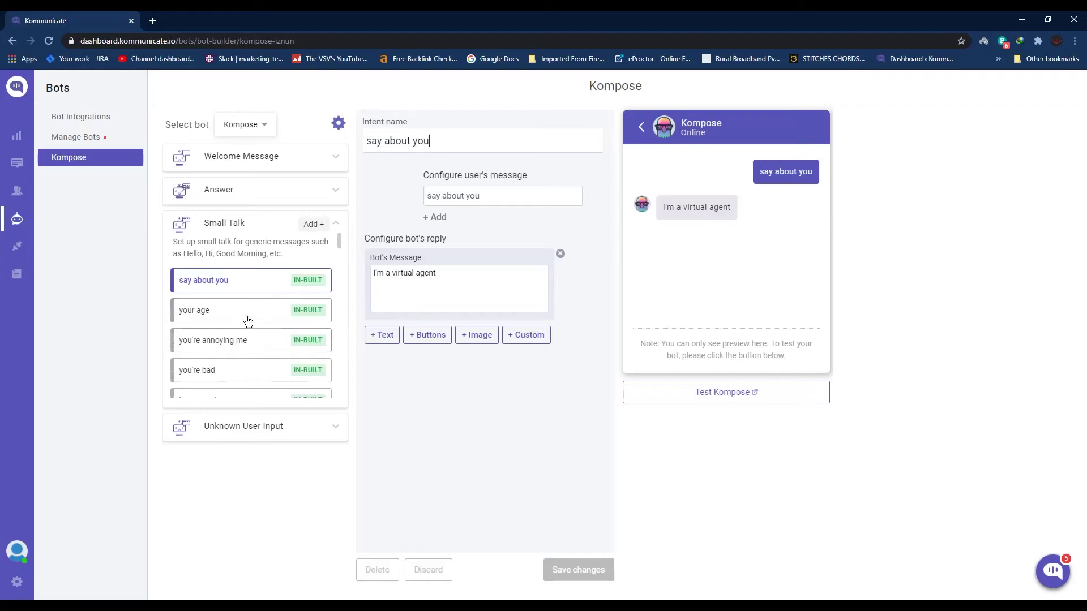
pyautogui.scroll(-3, 245, 355)
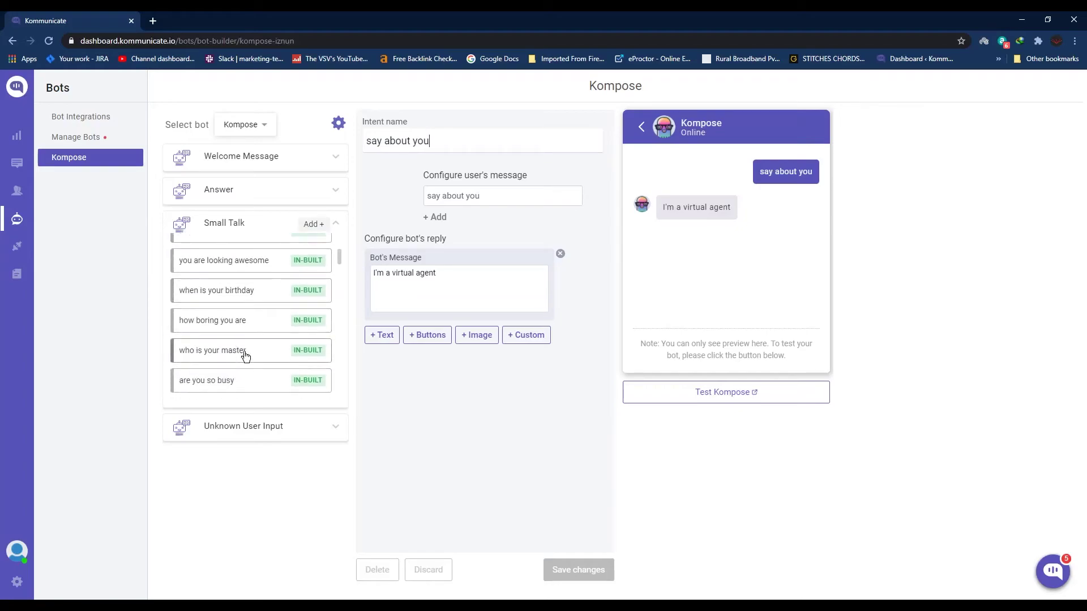
pyautogui.scroll(2, 245, 356)
pyautogui.scroll(2, 245, 355)
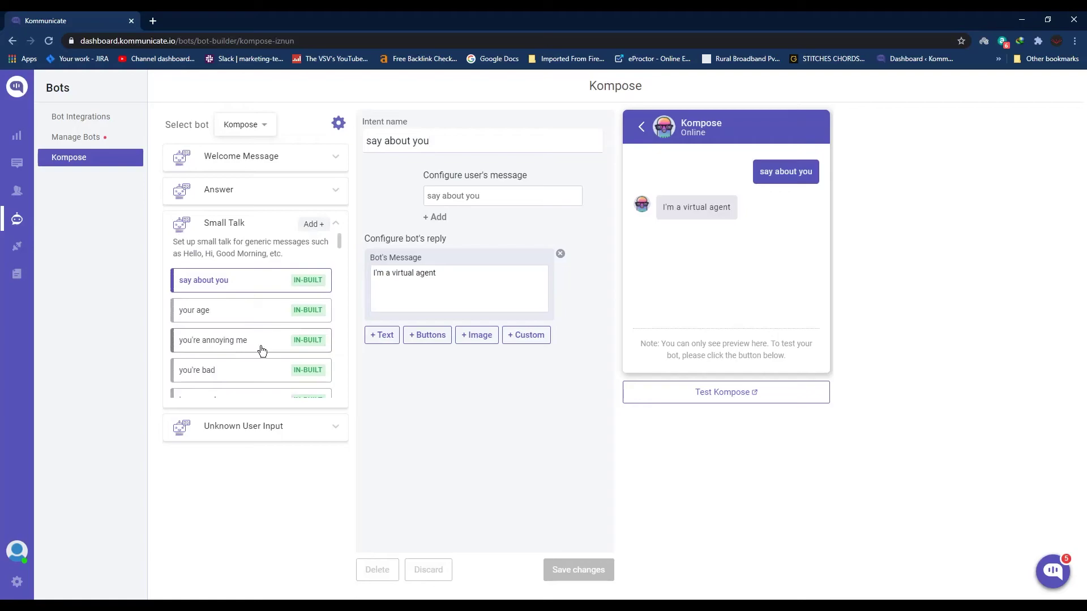
pyautogui.scroll(-1, 315, 329)
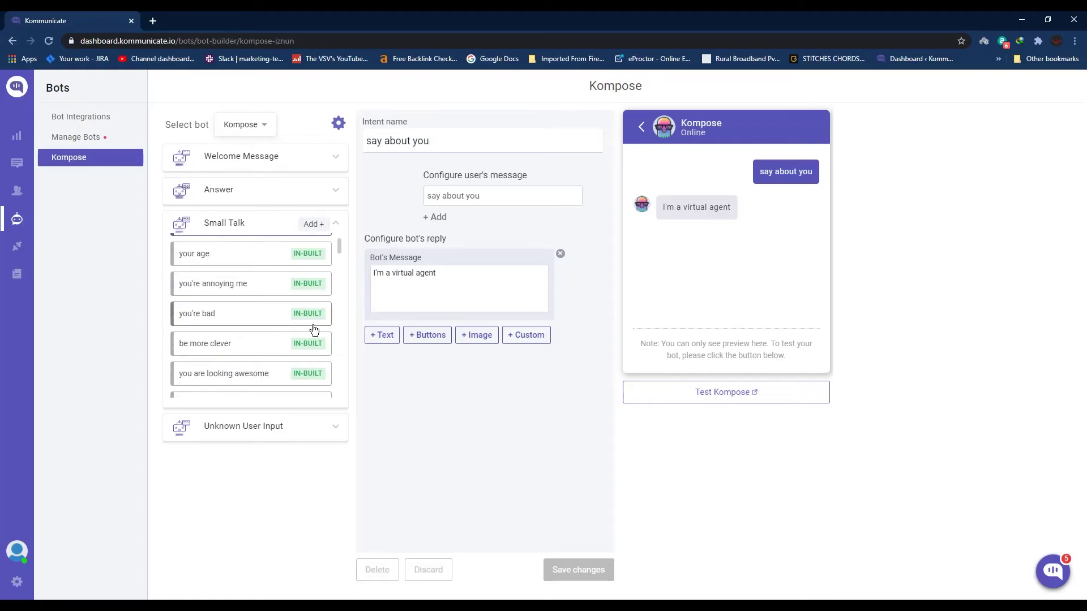
# Step: Expand Unknown User Input to show its empty fallback-reply editor
pyautogui.click(237, 437)
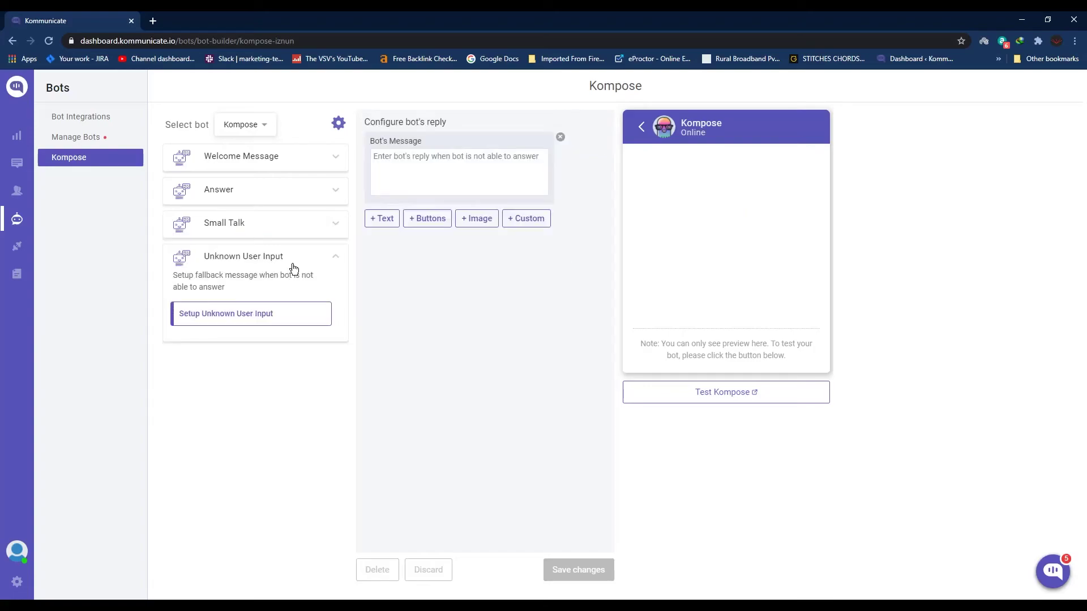